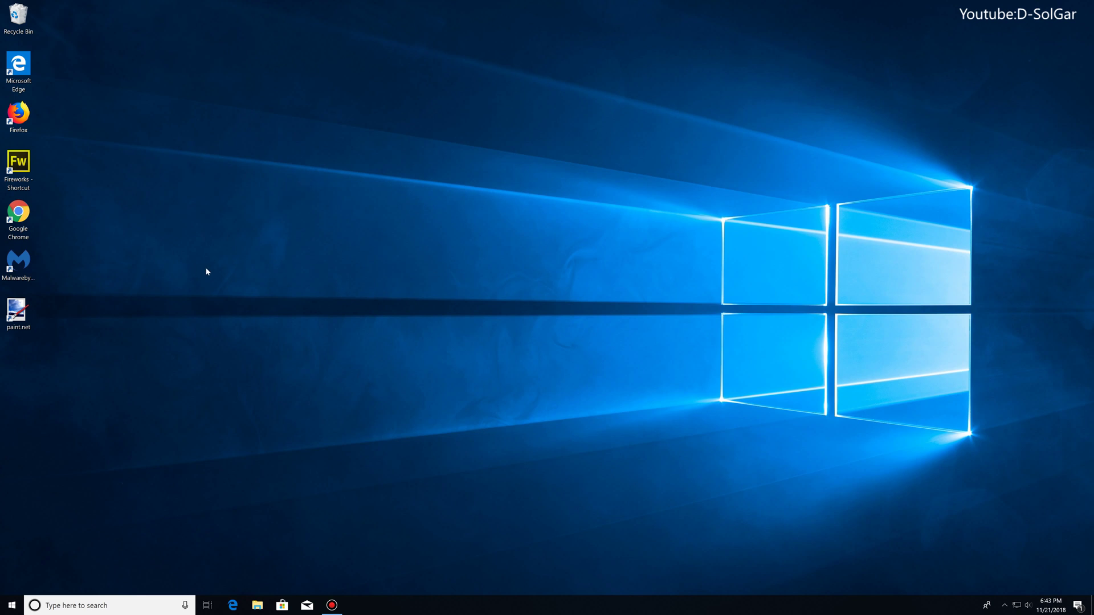
Step: Open Display settings from the desktop and identify display 1, running 3840 × 2160 at 175% scaling
right_click(270, 254)
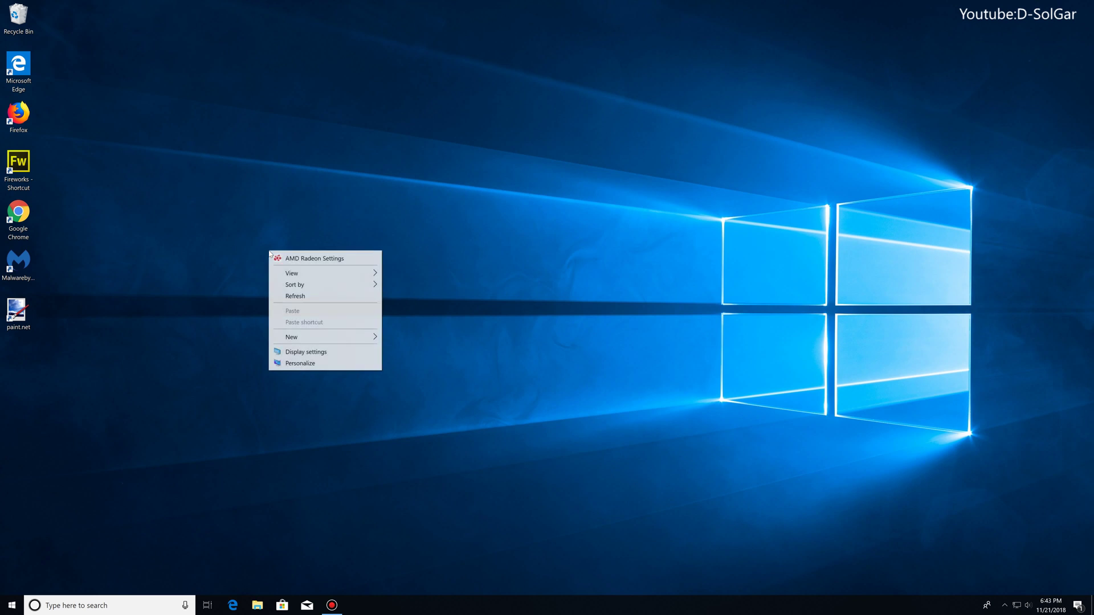
left_click(306, 352)
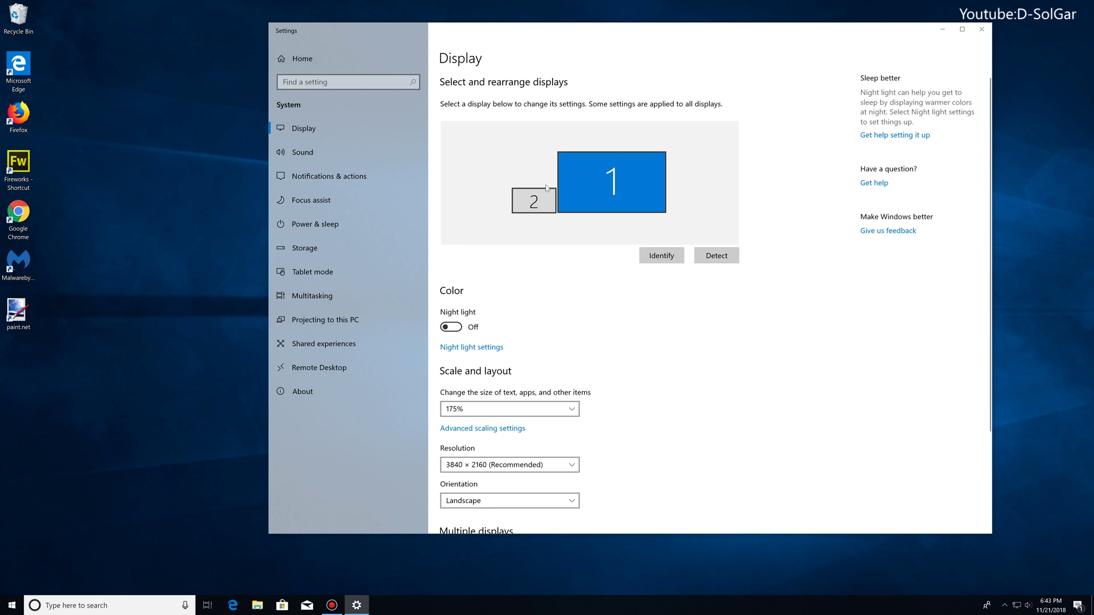
left_click(583, 185)
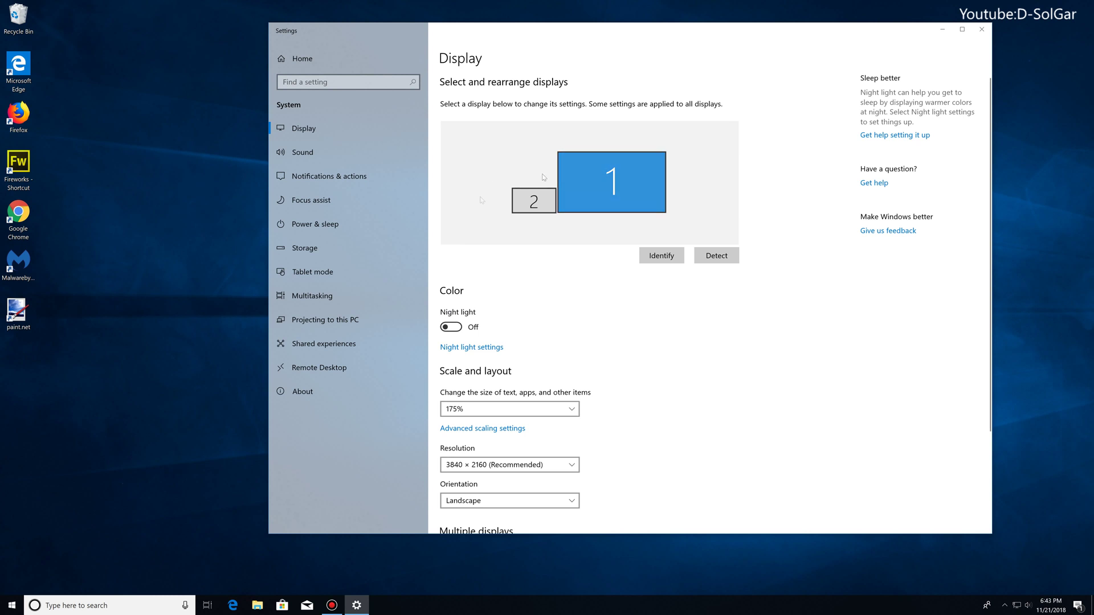
left_click(673, 258)
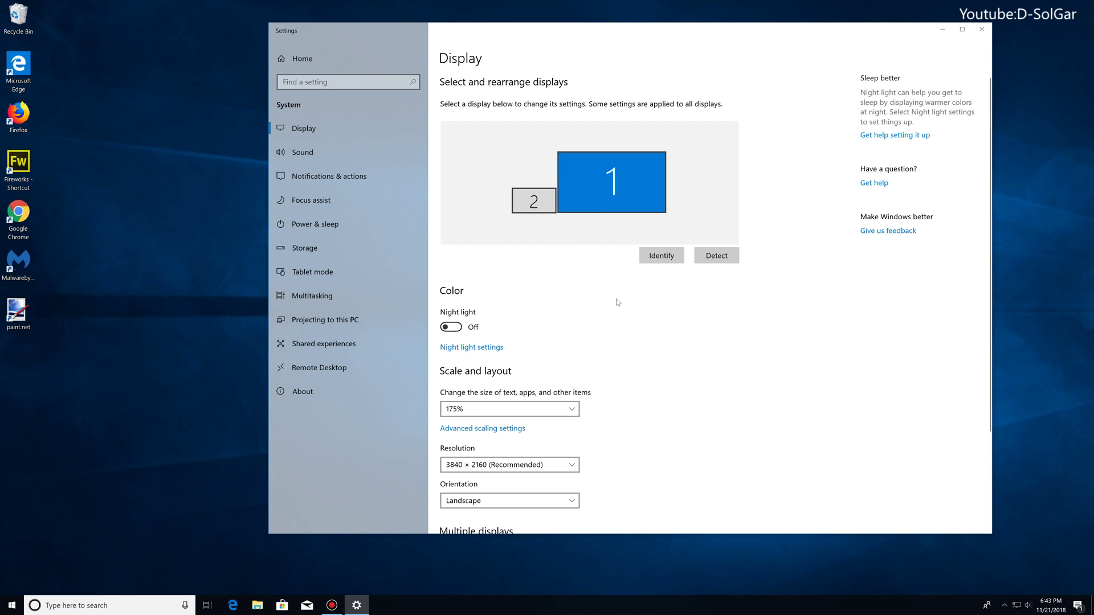
scroll(580, 315, "down", 3)
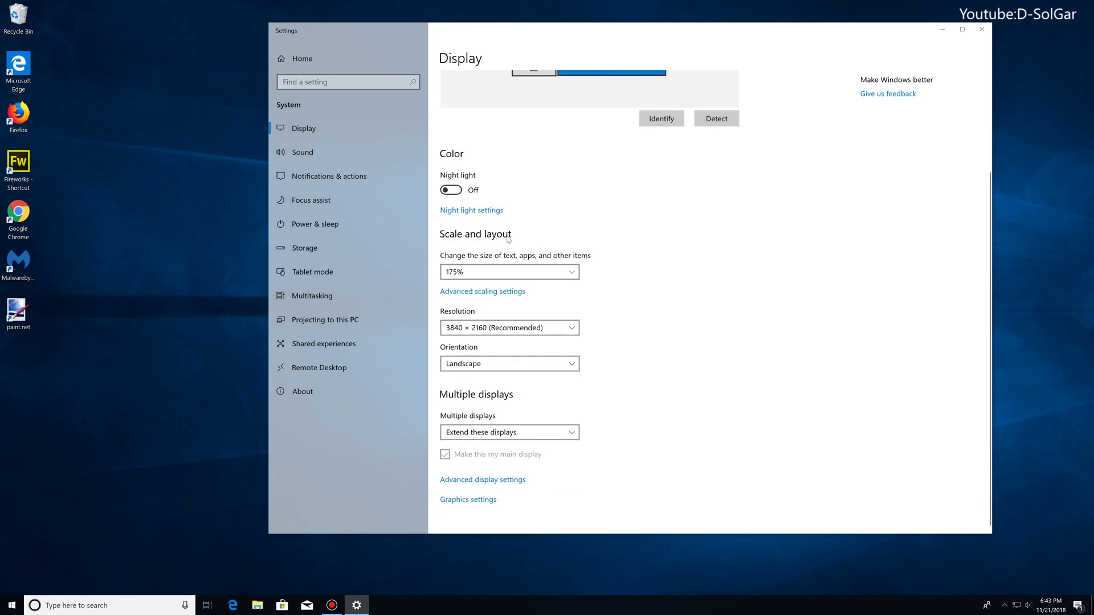
left_click(571, 272)
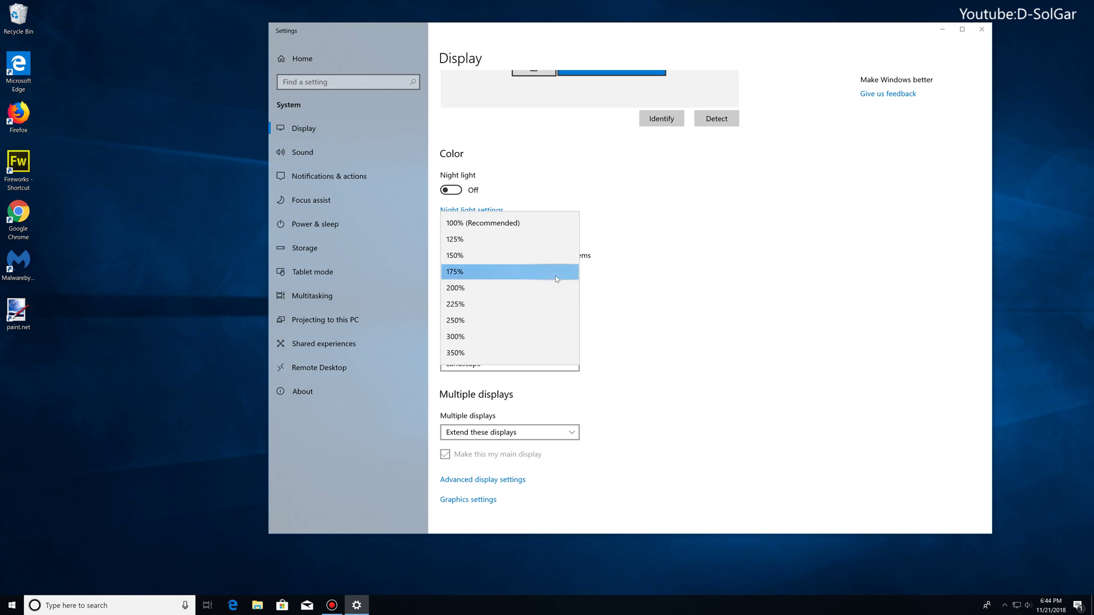
left_click(636, 294)
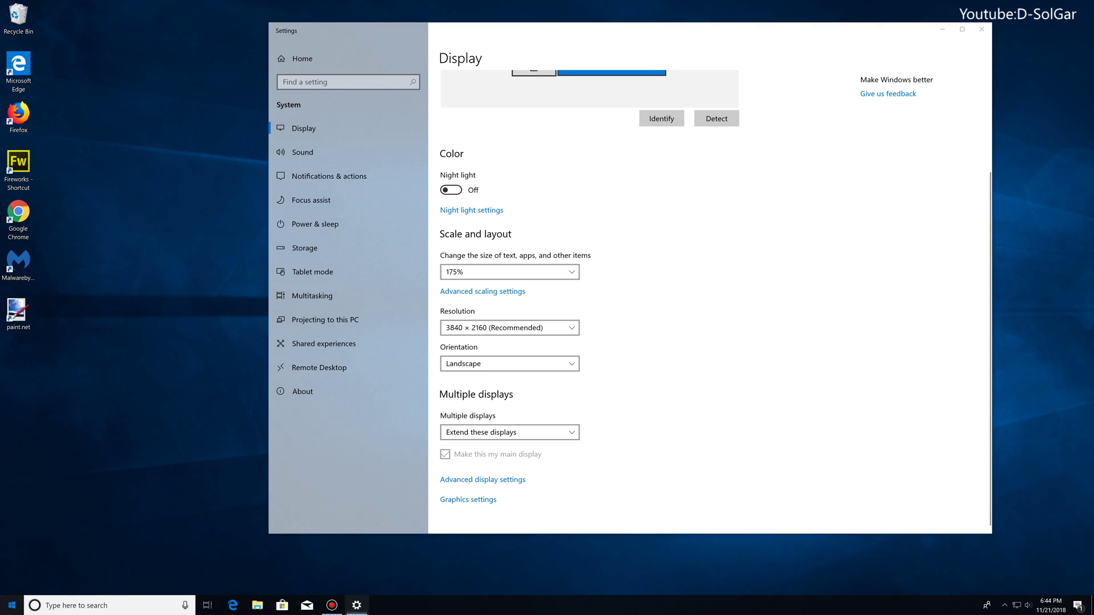
left_click(12, 606)
left_click(12, 532)
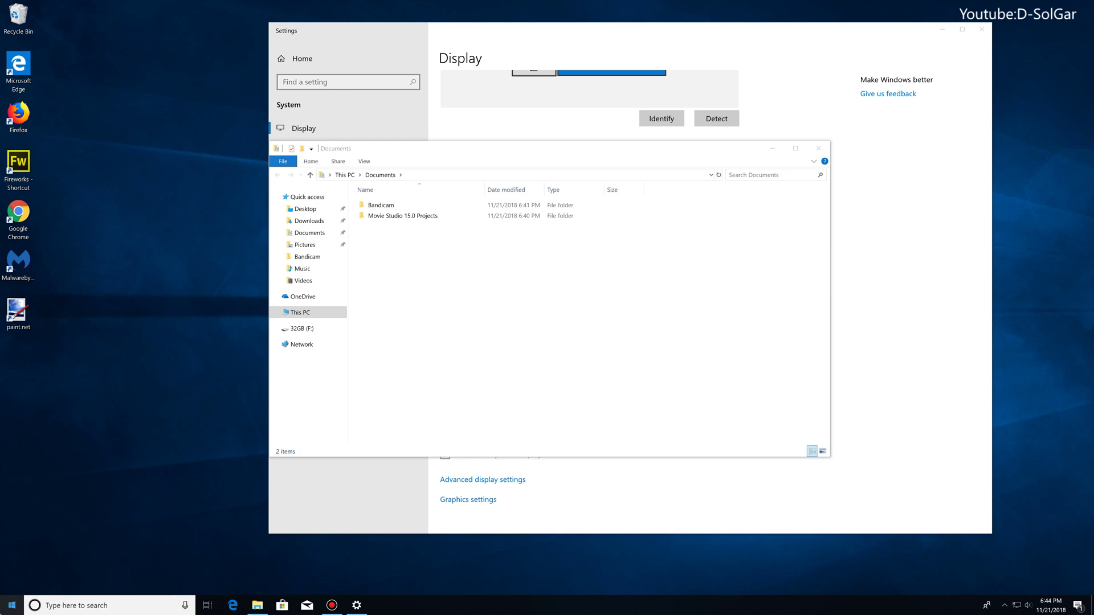
Step: Sign out of Windows from the Start menu's account options, closing Settings and File Explorer
left_click(12, 605)
left_click(12, 488)
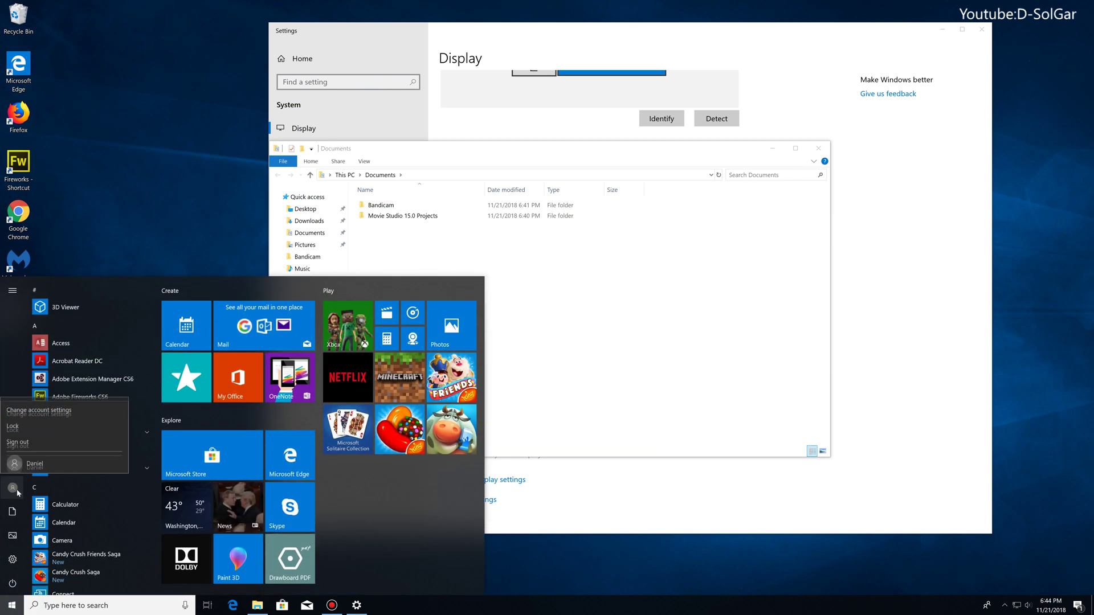
left_click(38, 445)
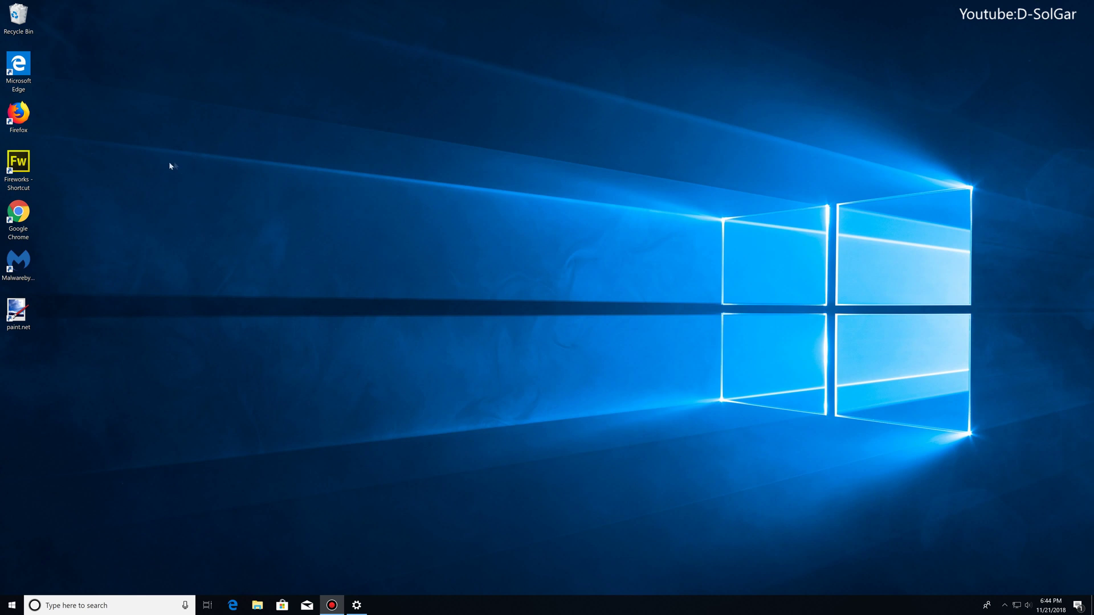
Step: Move the Fireworks CS6 shortcut to the desktop centre, launch Fireworks, then close it
left_click_drag(18, 164, 355, 165)
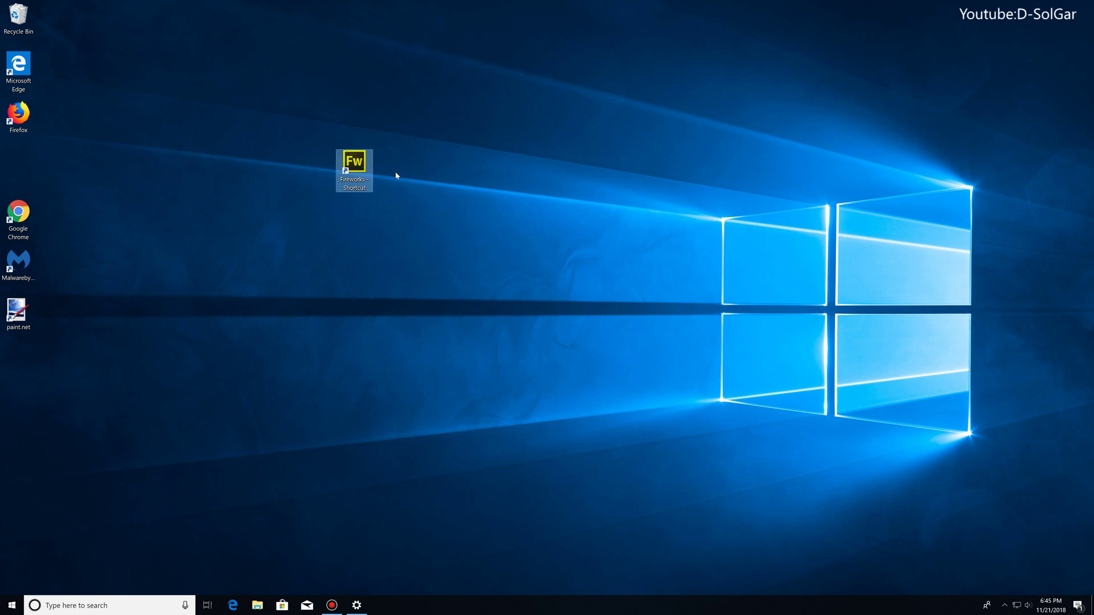
double_click(356, 166)
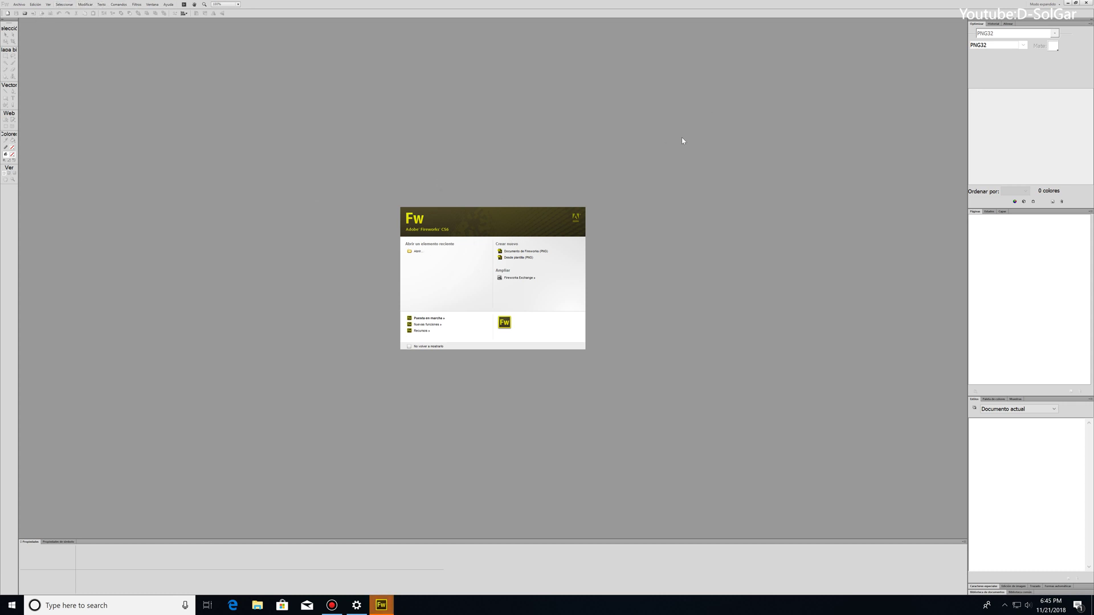
left_click(1087, 2)
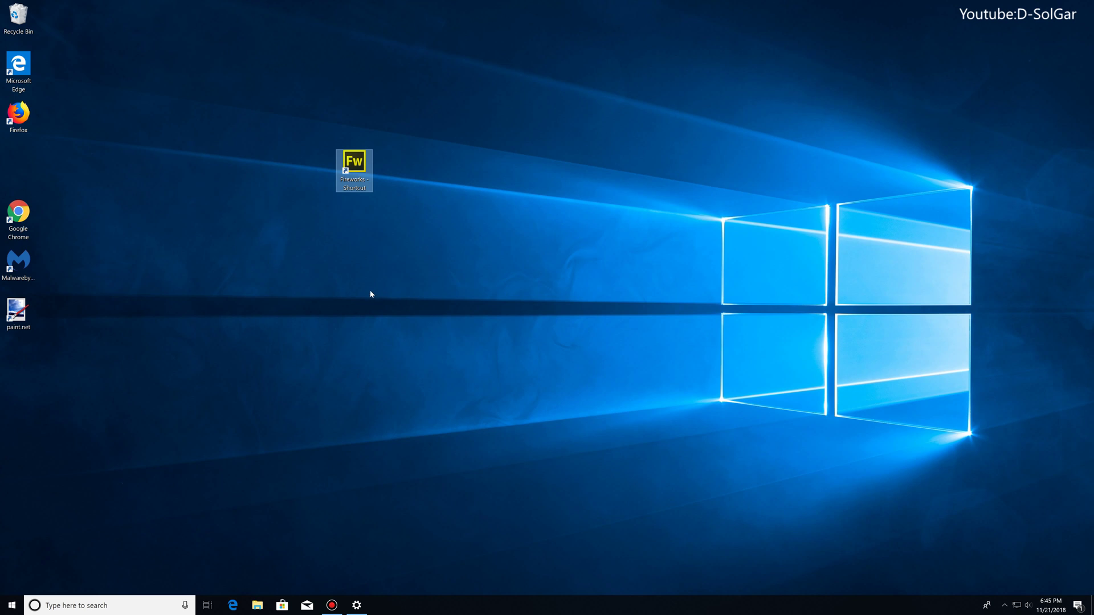
Step: Set the Fireworks shortcut to override high DPI scaling, performed by System, and apply the change
right_click(353, 182)
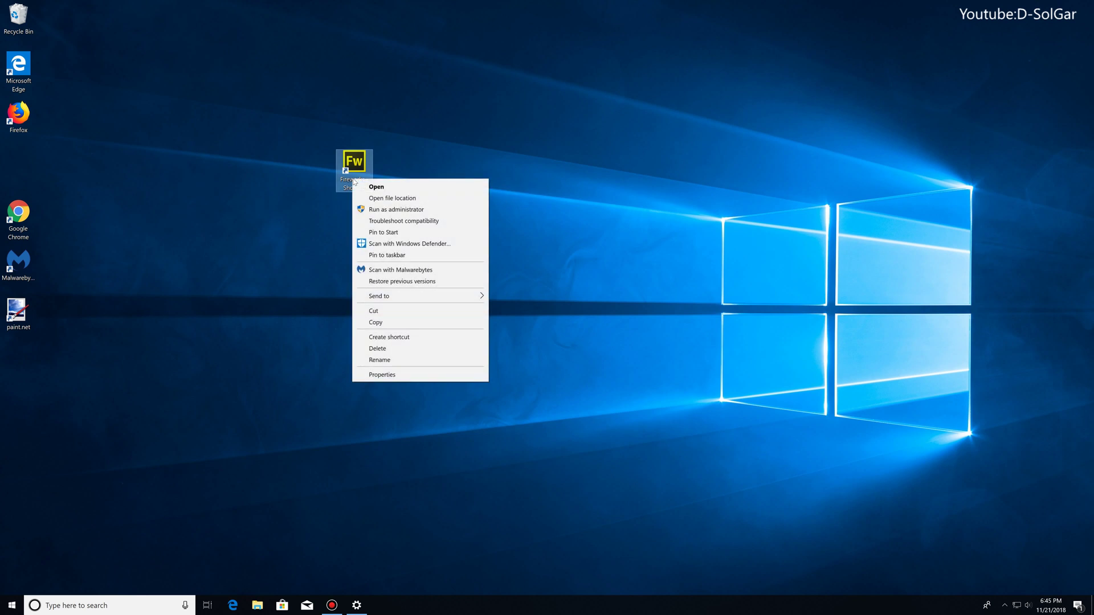
left_click(404, 375)
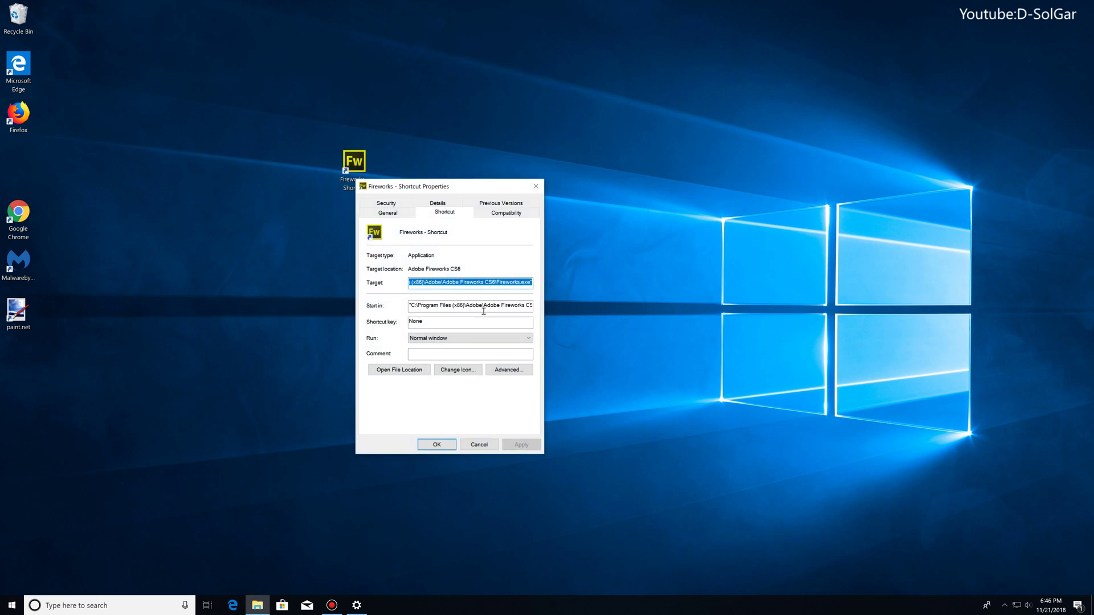
left_click(496, 216)
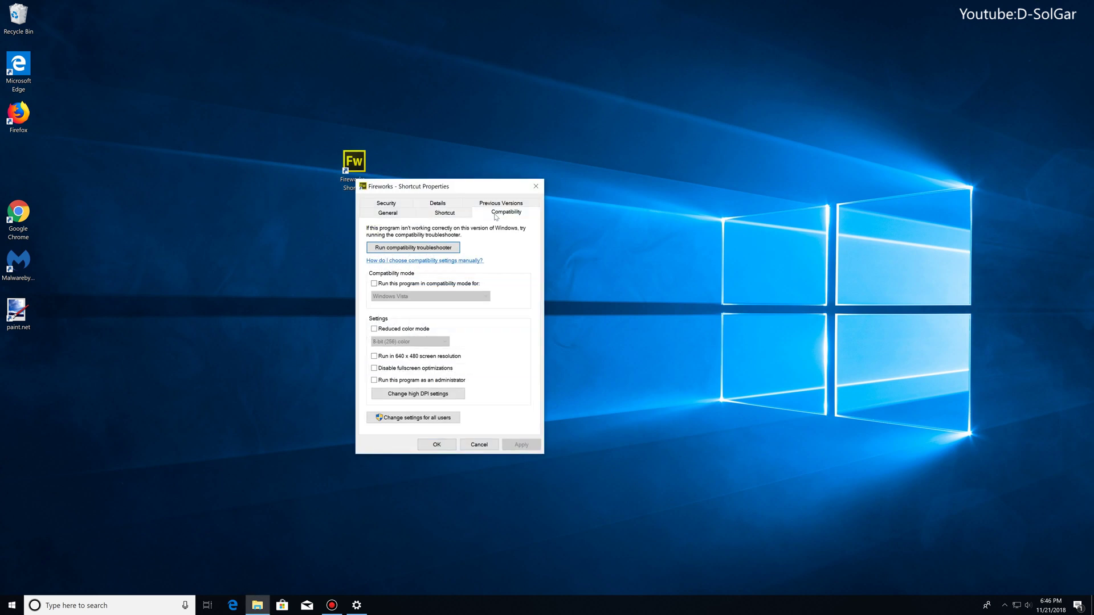
left_click(415, 399)
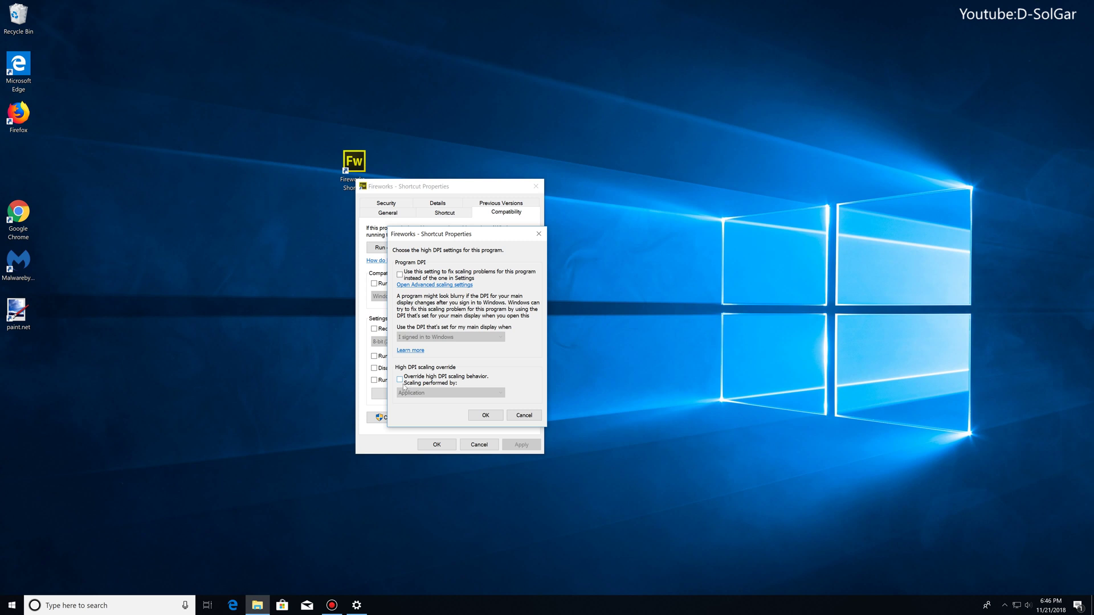
left_click(400, 380)
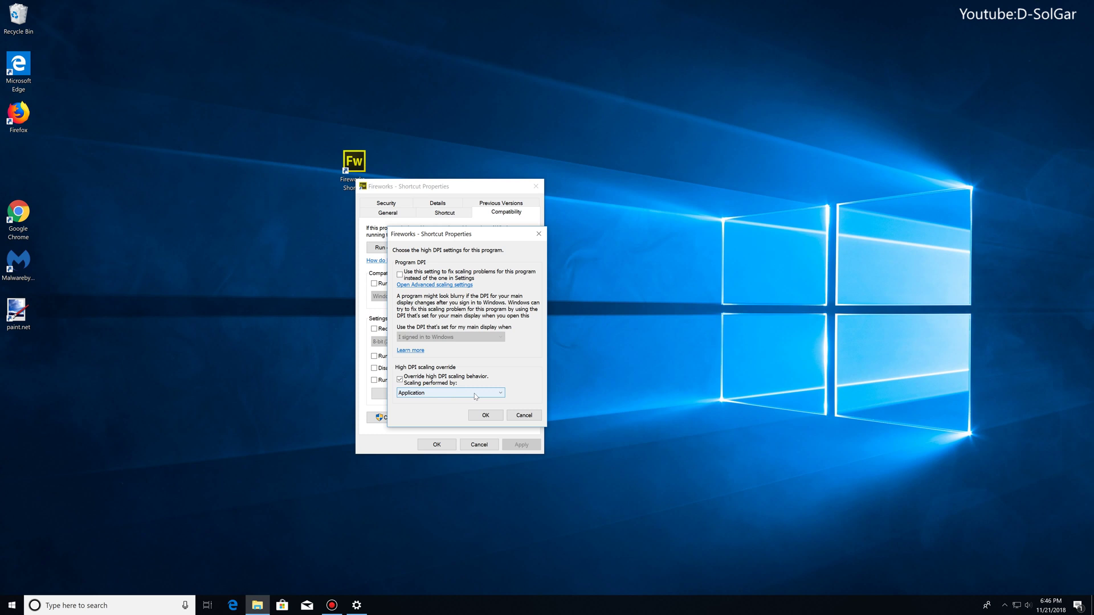
left_click(488, 395)
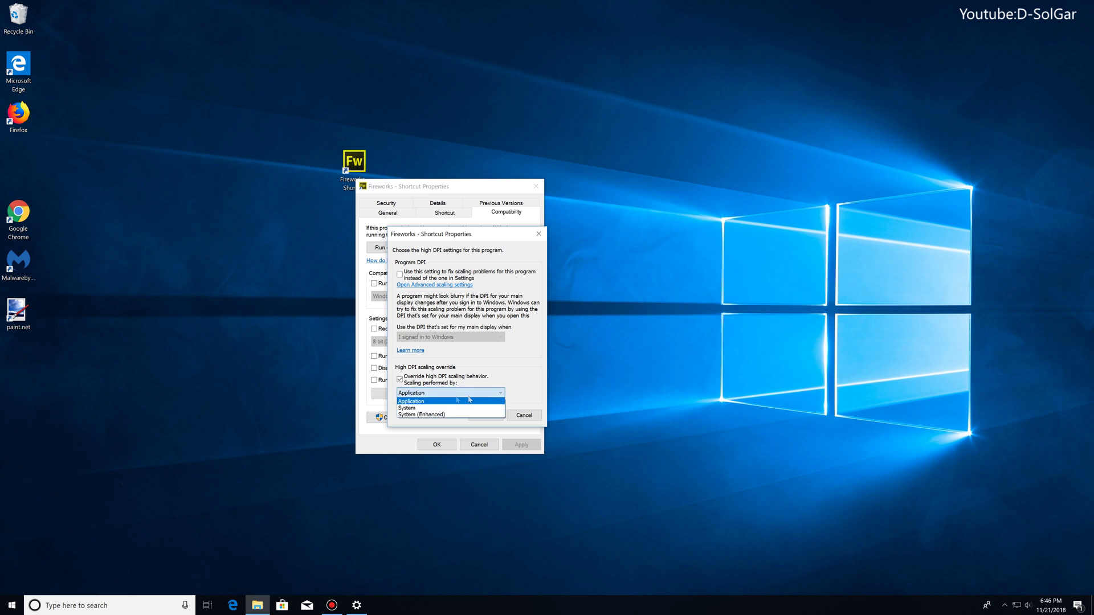
left_click(450, 408)
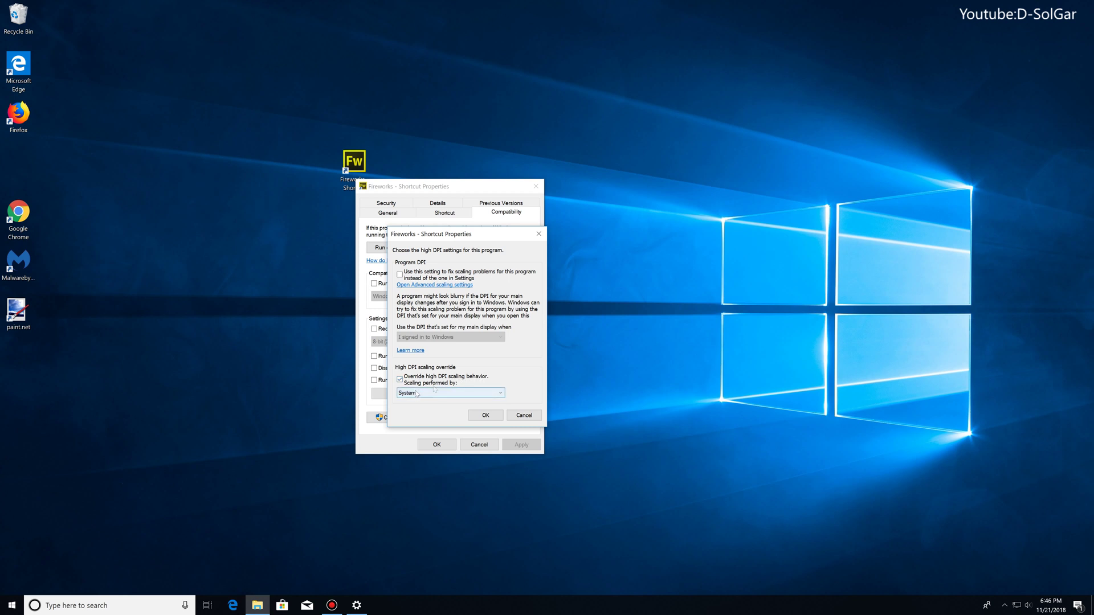
left_click(483, 417)
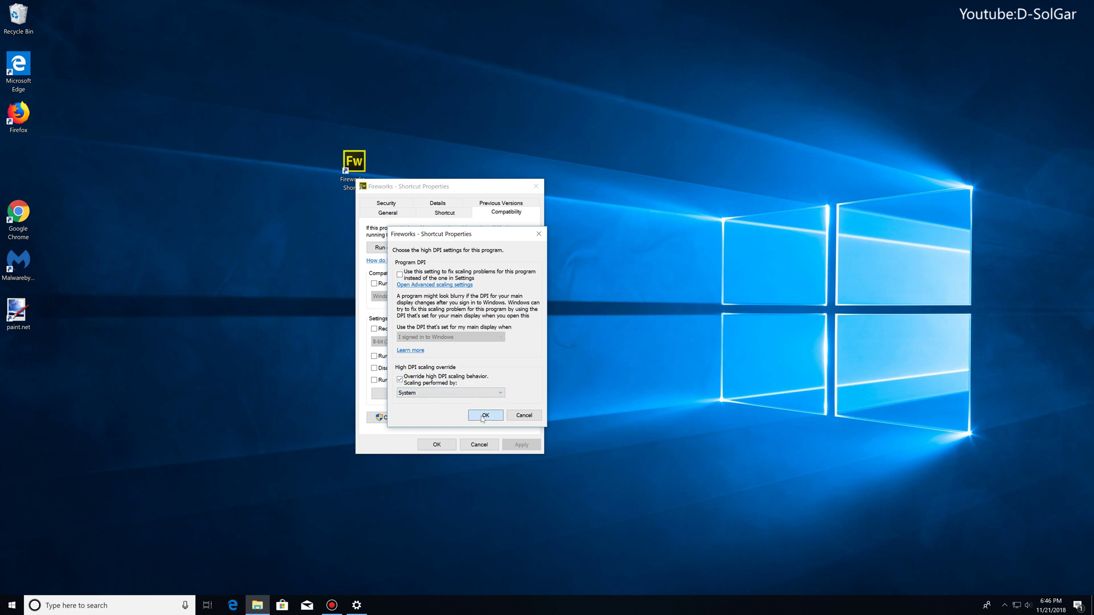
left_click(512, 444)
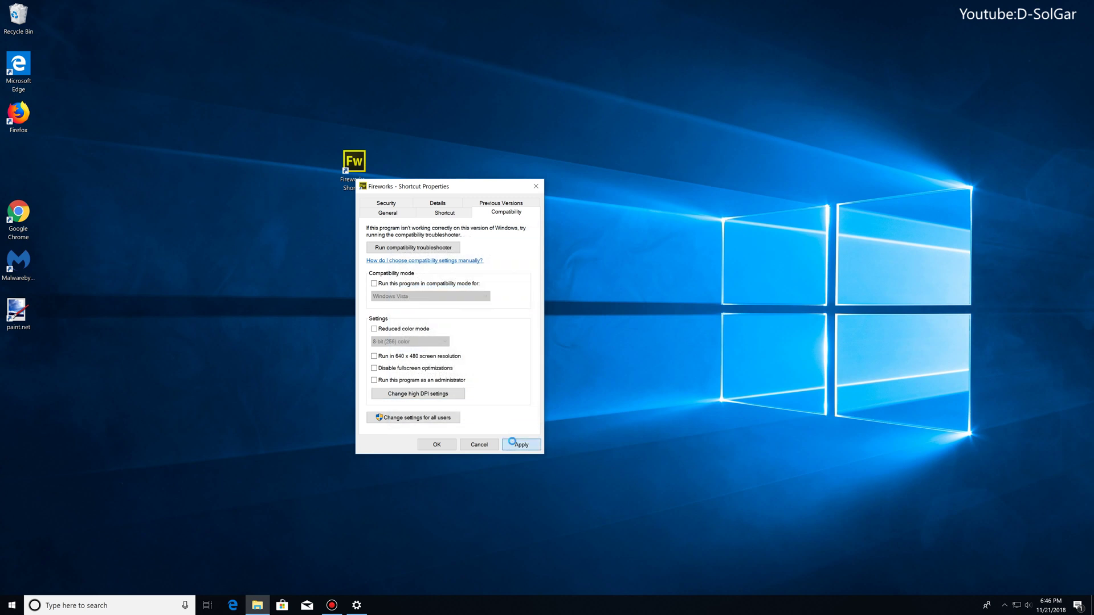
left_click(445, 444)
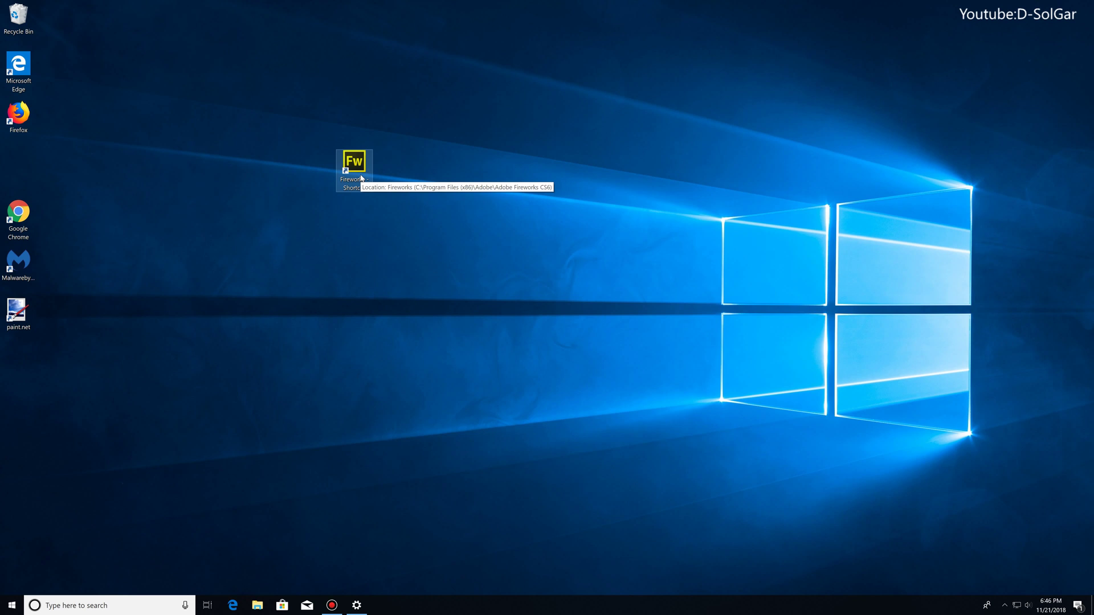
Step: Relaunch Fireworks to check its interface under System scaling, then close it
double_click(361, 178)
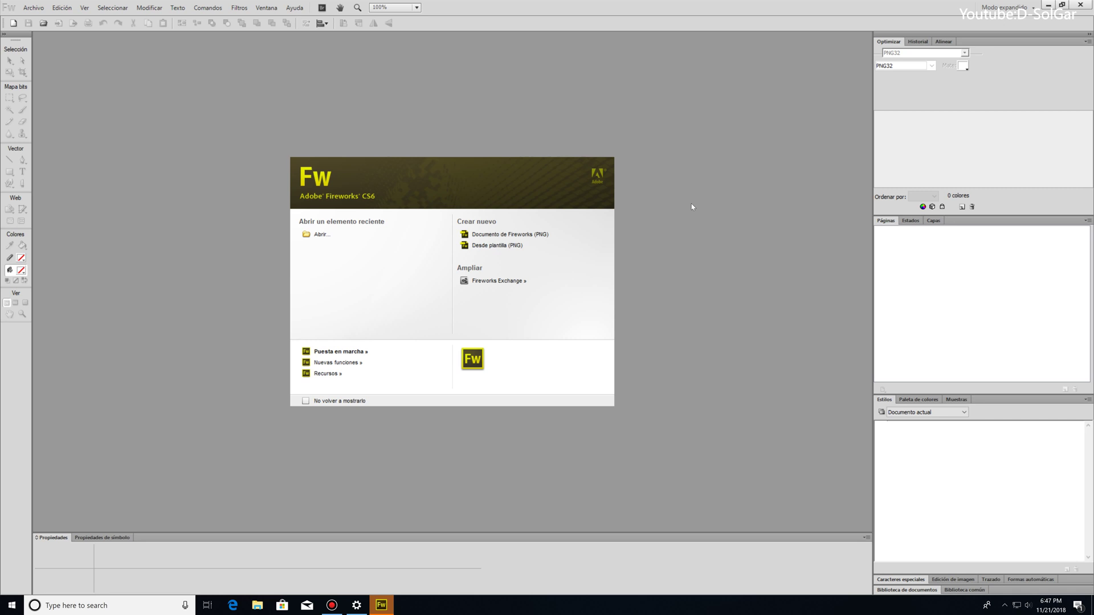
left_click(1080, 4)
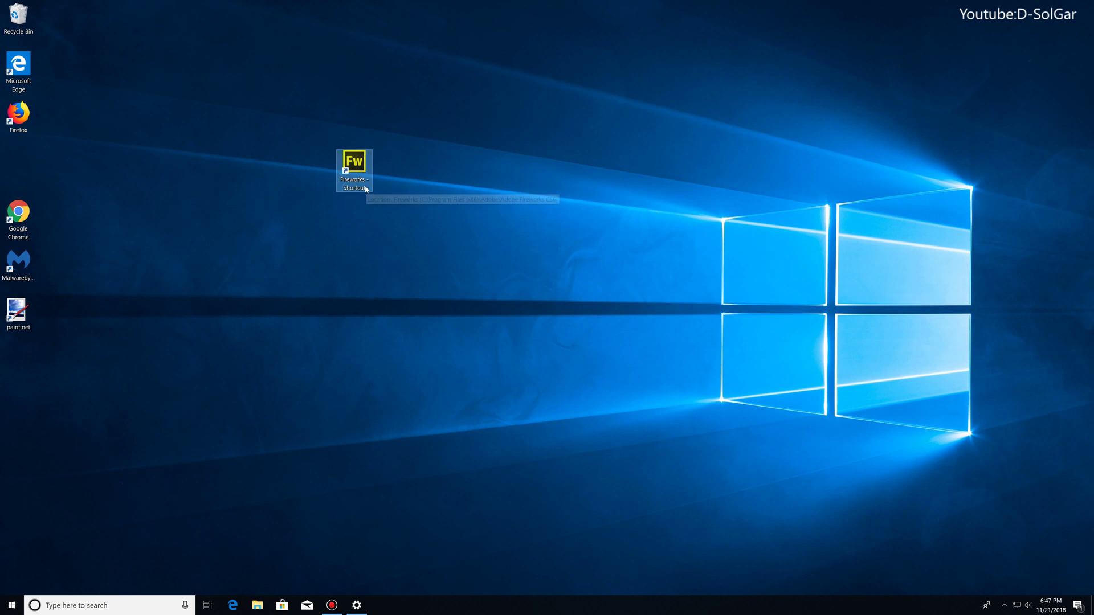
right_click(366, 189)
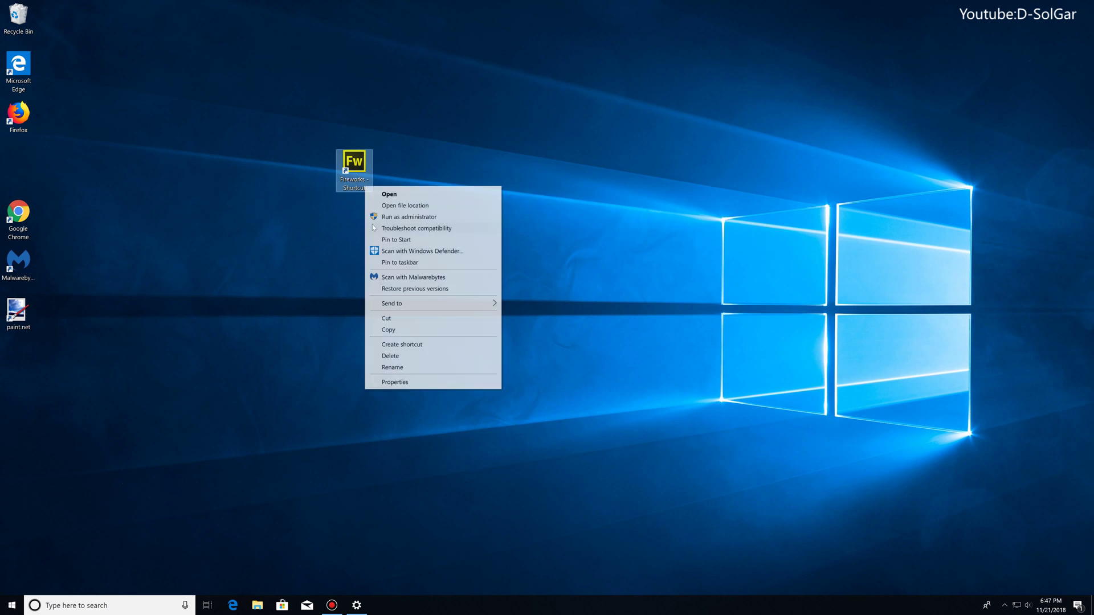
left_click(390, 381)
left_click(499, 223)
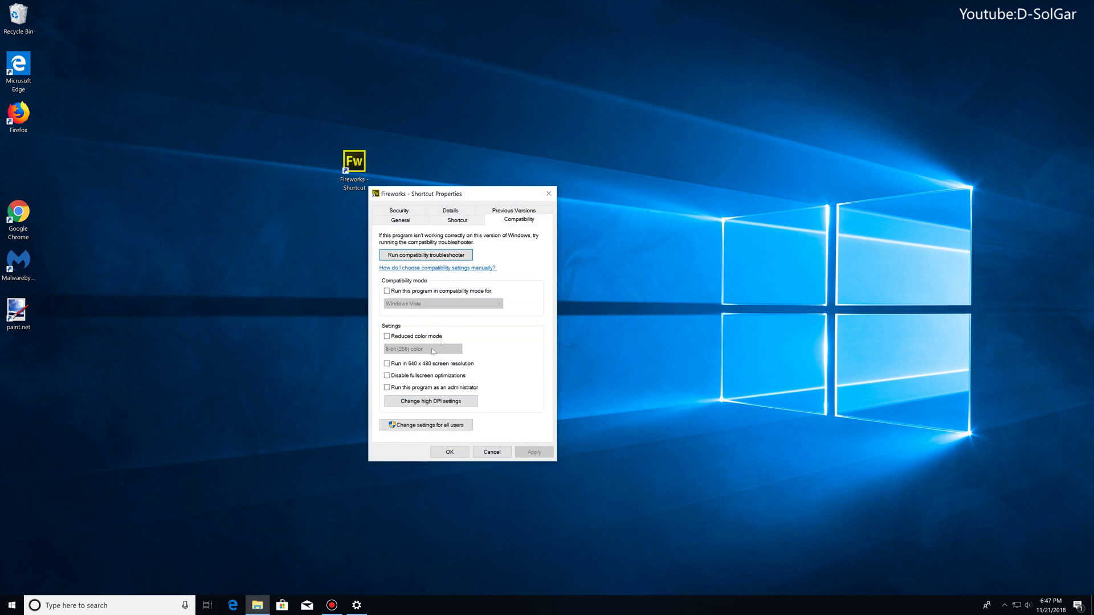
left_click(417, 402)
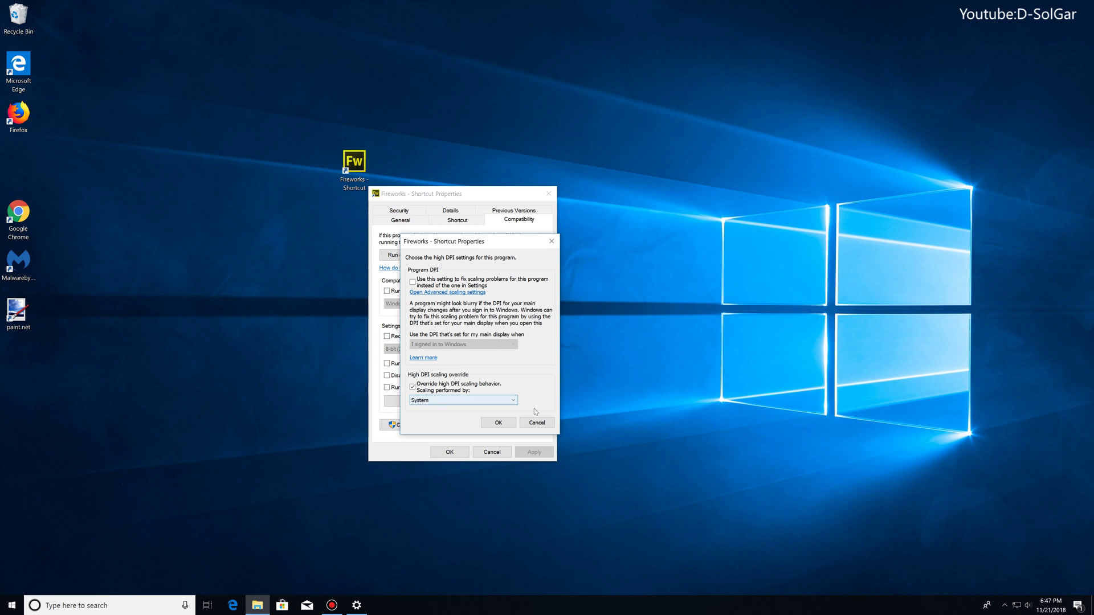
left_click(552, 242)
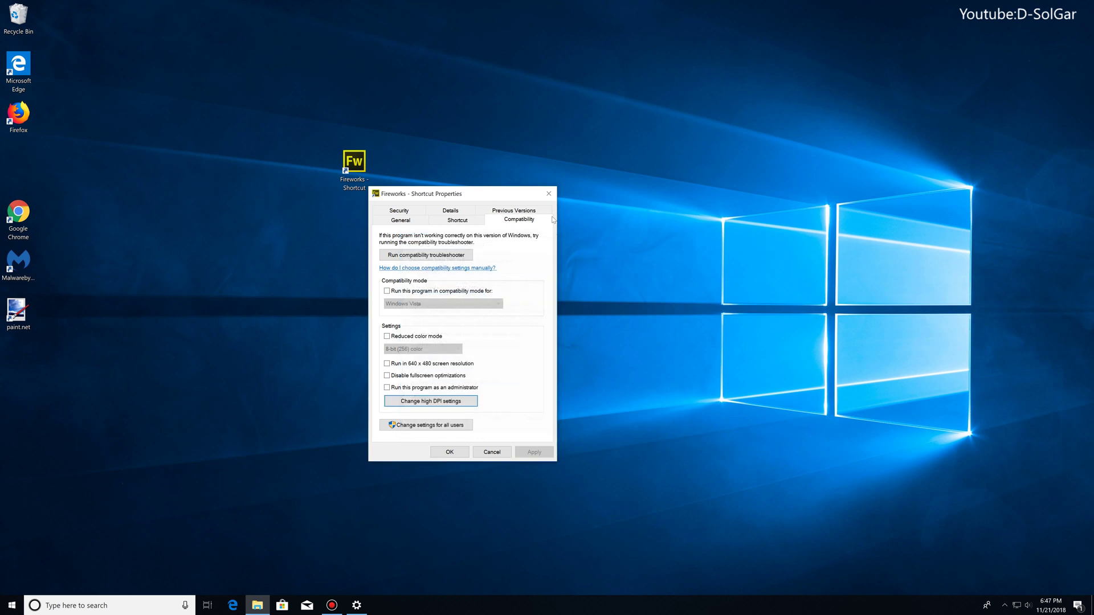
left_click(549, 193)
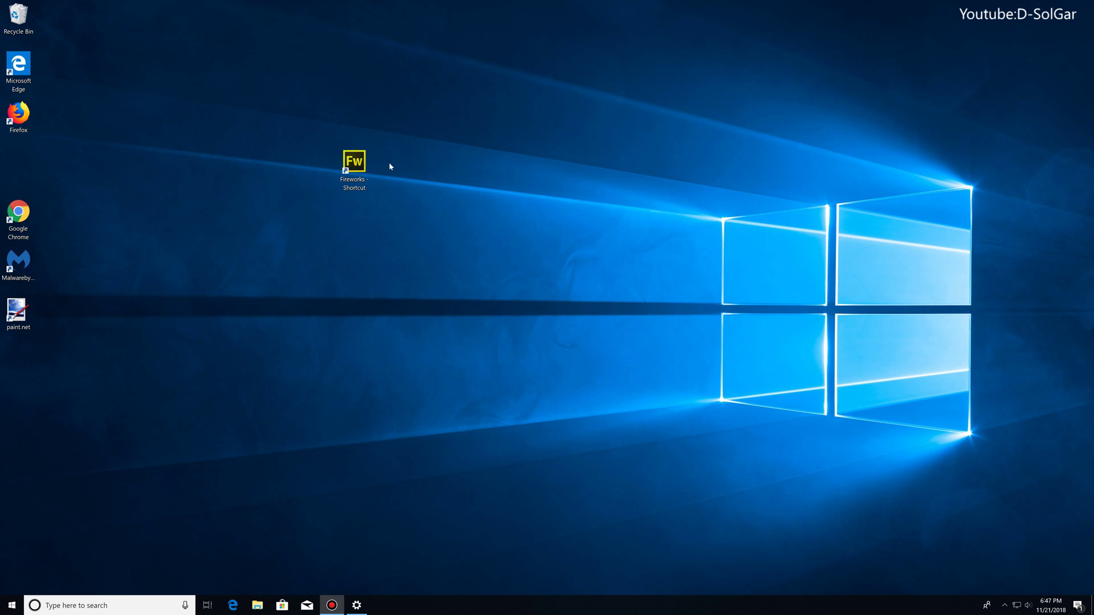